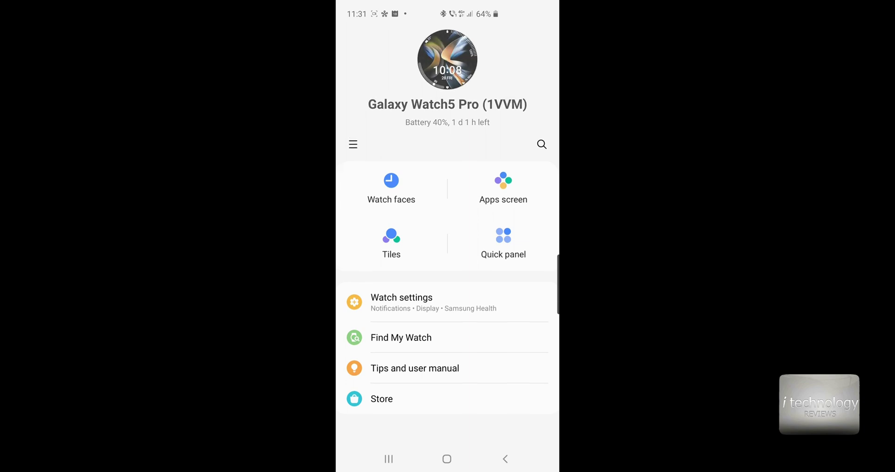
# Step: Inspect the watch's existing Orange-992F mobile plan in Watch settings, then return to the settings list
pyautogui.click(401, 318)
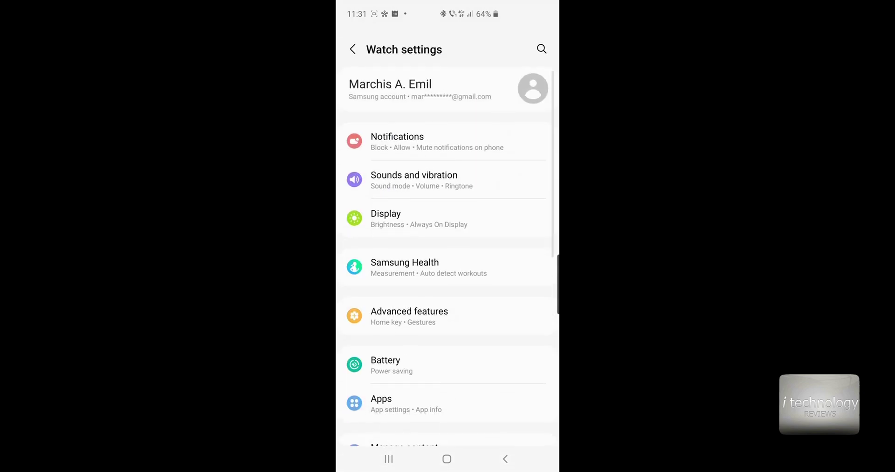
pyautogui.scroll(-5, 447, 233)
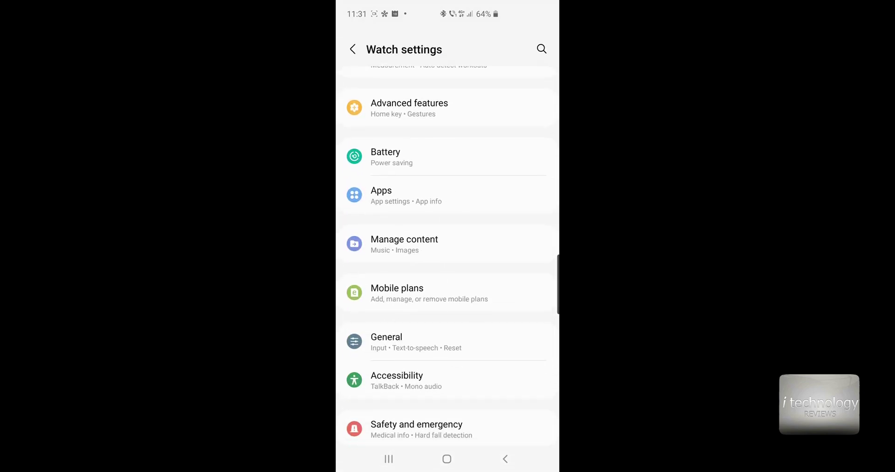
pyautogui.click(420, 292)
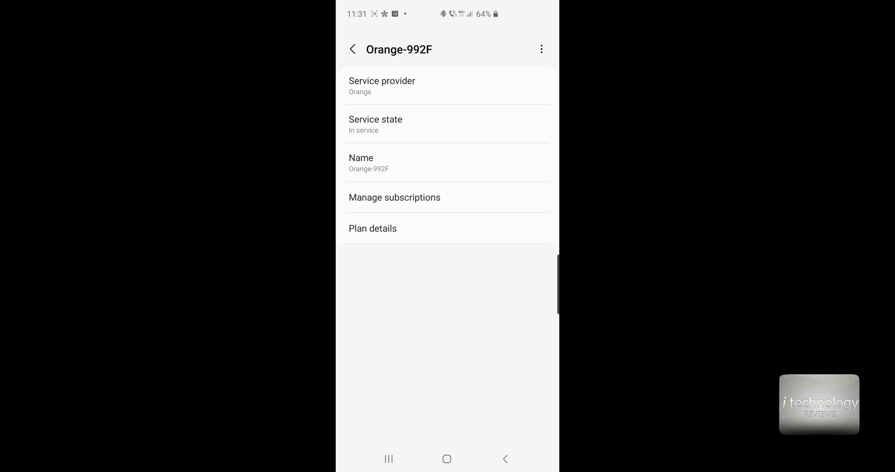
pyautogui.click(353, 49)
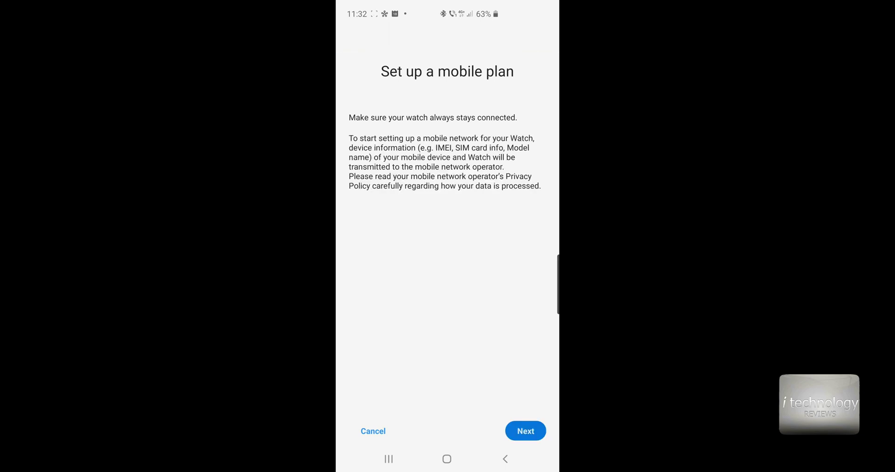
pyautogui.click(526, 430)
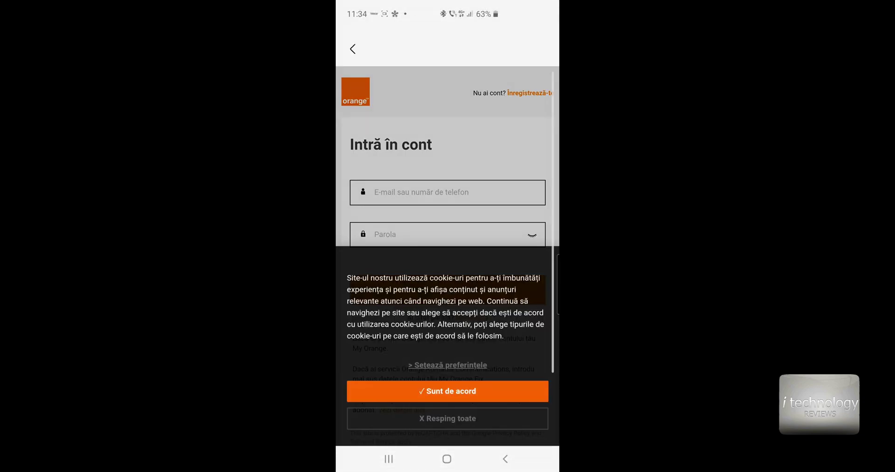
# Step: Accept the Orange site cookies and open the close/suspend options for Device 2 on Number Share
pyautogui.click(447, 390)
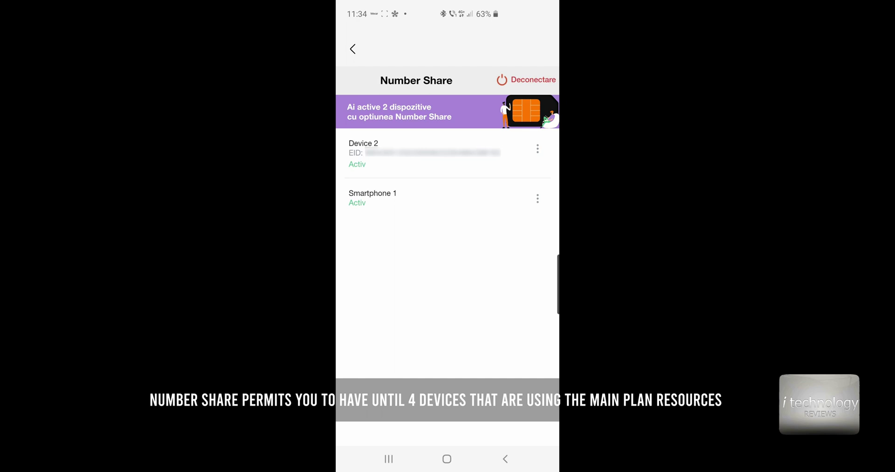
pyautogui.click(538, 148)
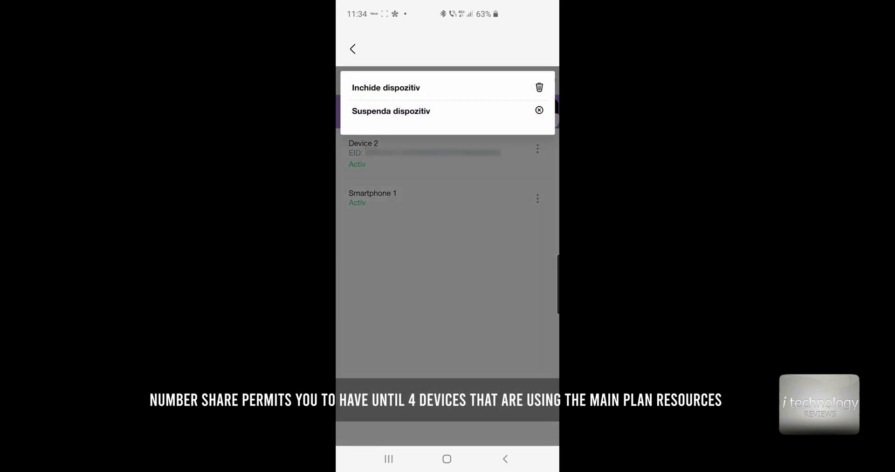